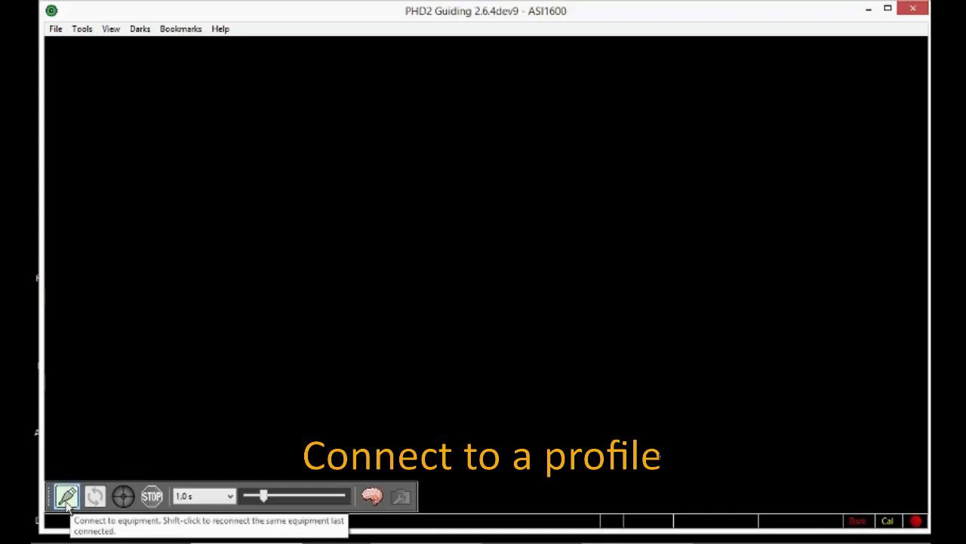
# Connect the camera and mount together from the equipment connection window
pyautogui.click(67, 502)
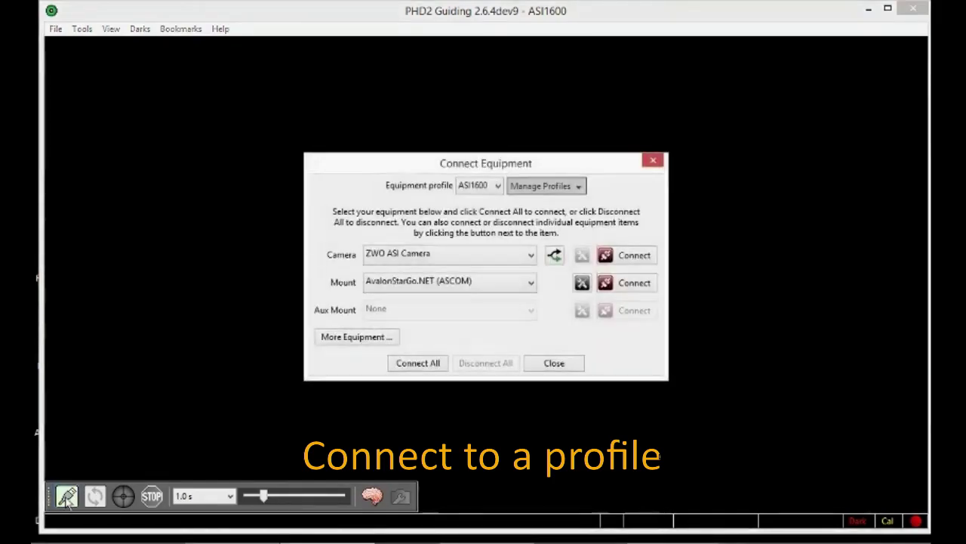
pyautogui.click(418, 365)
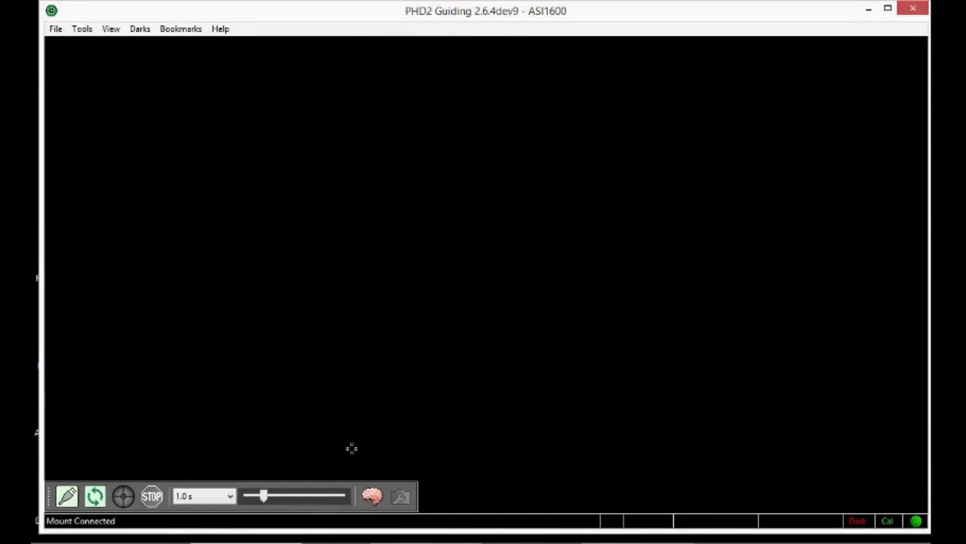
pyautogui.click(373, 496)
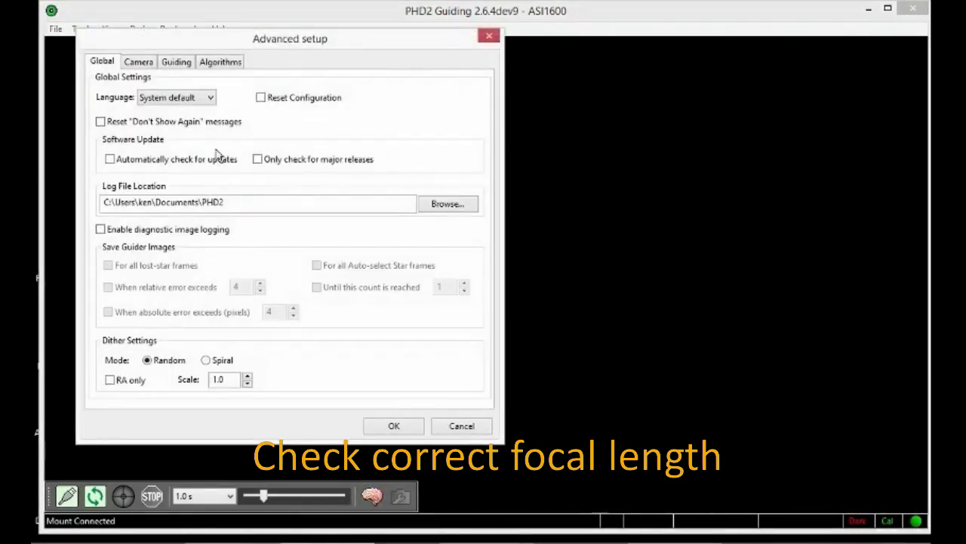
pyautogui.click(175, 63)
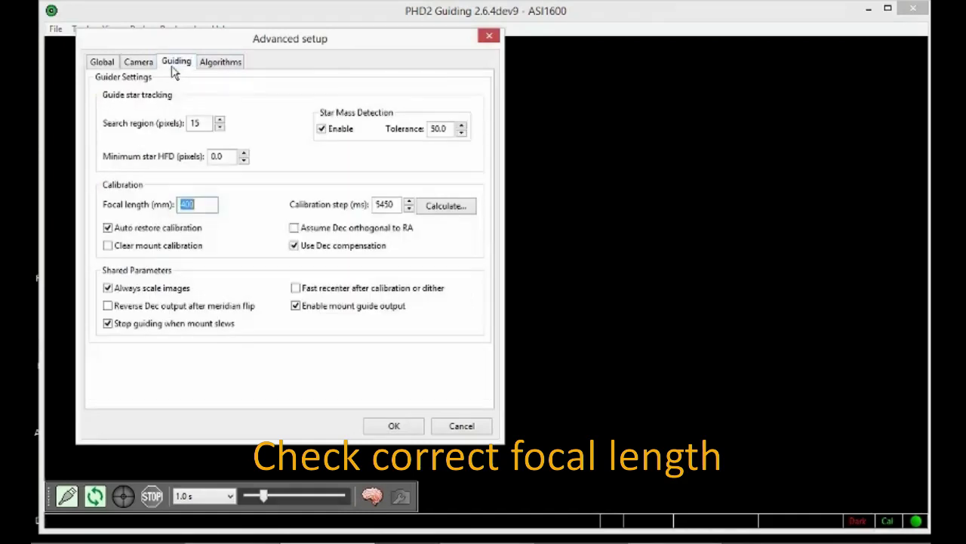
pyautogui.click(196, 204)
pyautogui.click(393, 428)
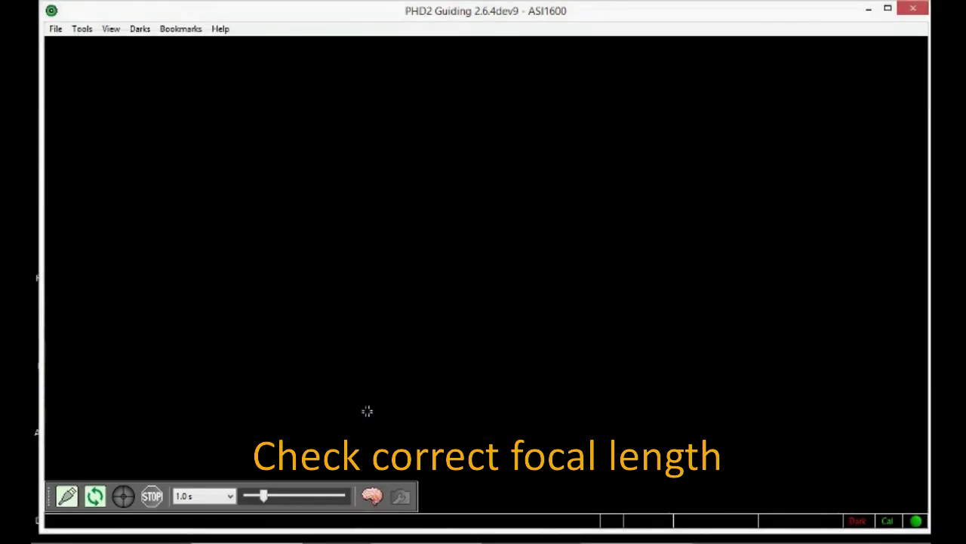
# Loop camera exposures, check binning and gain in Camera settings, and adjust the display gamma
pyautogui.click(95, 499)
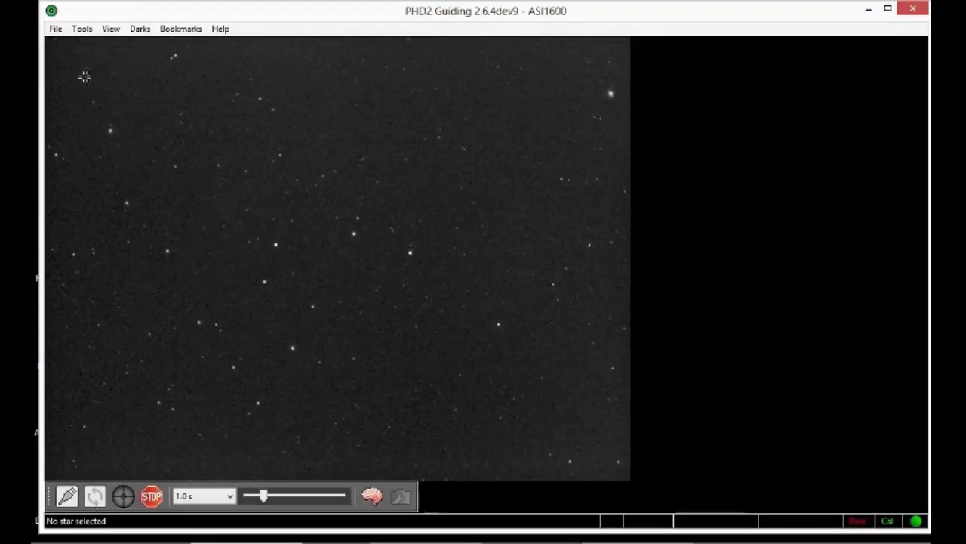
pyautogui.click(372, 495)
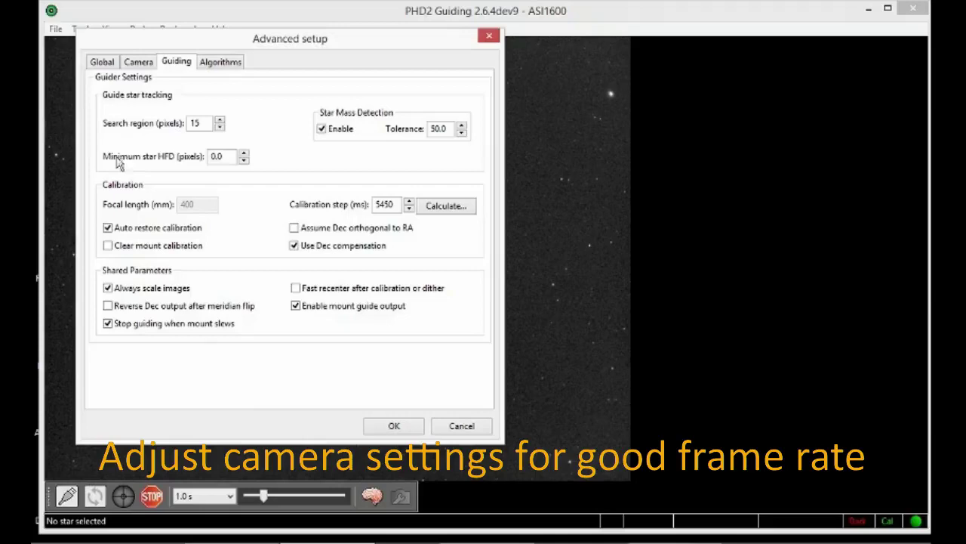
pyautogui.click(138, 65)
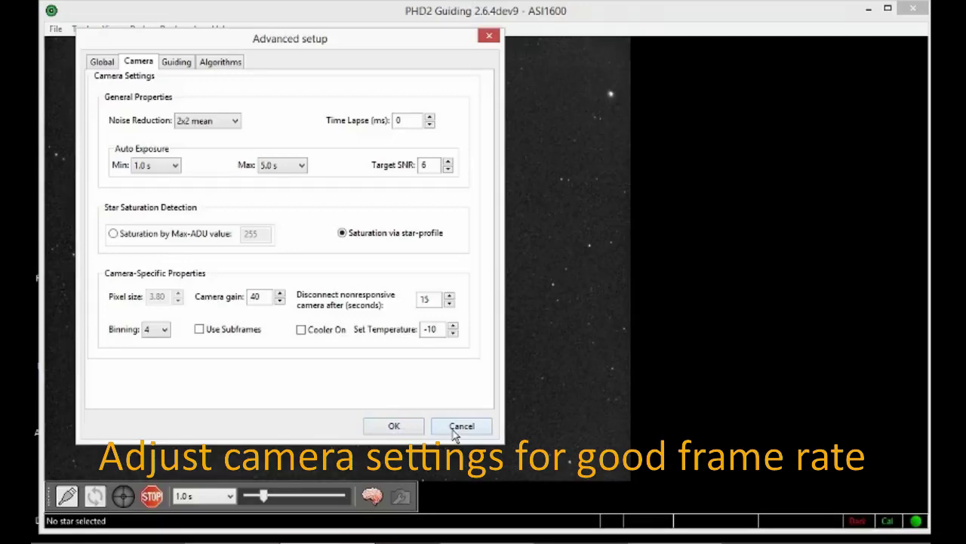
pyautogui.click(394, 427)
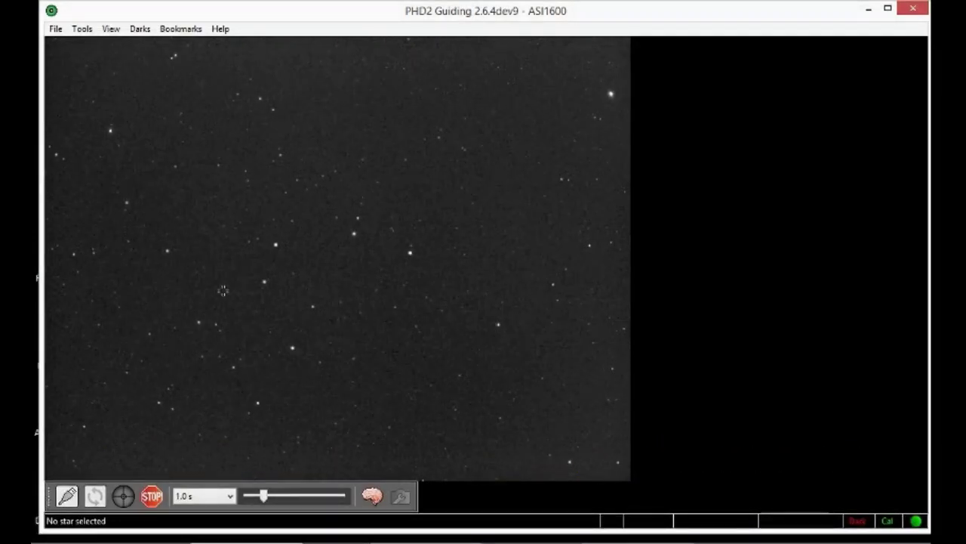
pyautogui.moveTo(264, 496)
pyautogui.mouseDown()
pyautogui.moveTo(252, 496)
pyautogui.moveTo(278, 496)
pyautogui.moveTo(266, 496)
pyautogui.mouseUp()
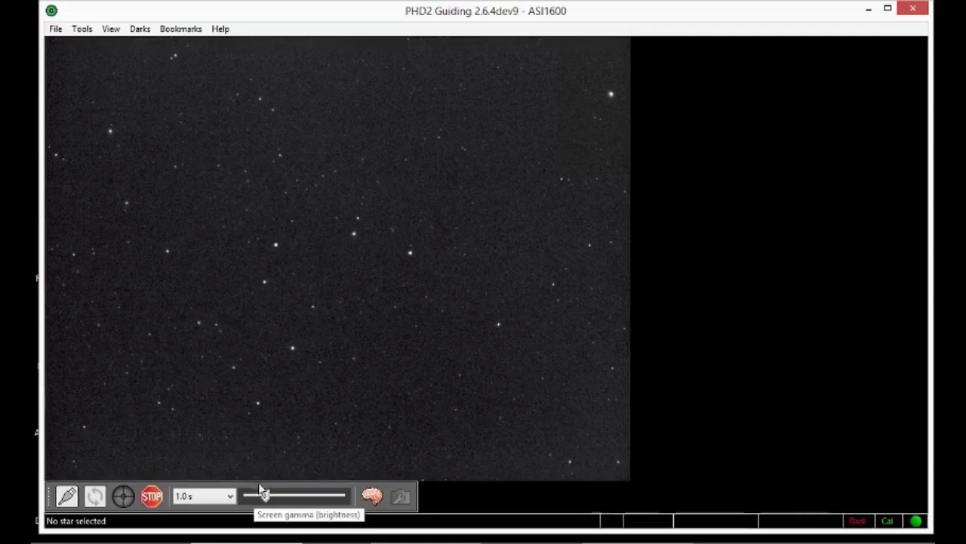
pyautogui.click(83, 28)
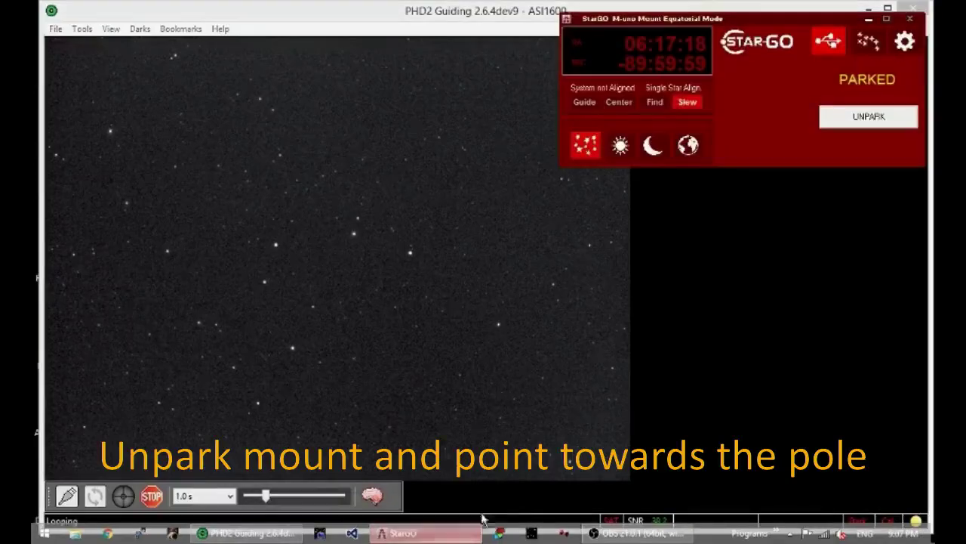
# Unpark the StarGO mount at Pier Side West, Dec −89:59:59, then minimize StarGO
pyautogui.click(865, 121)
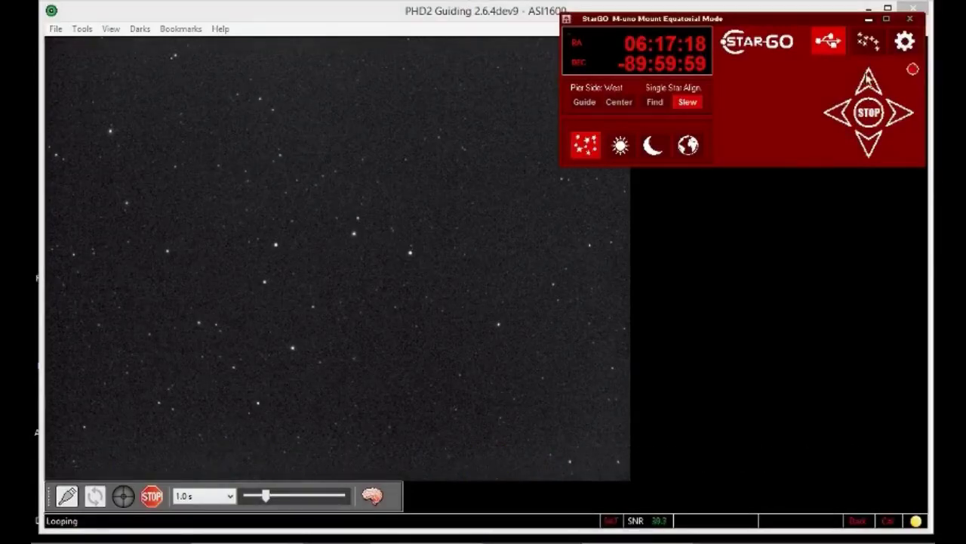
pyautogui.click(869, 21)
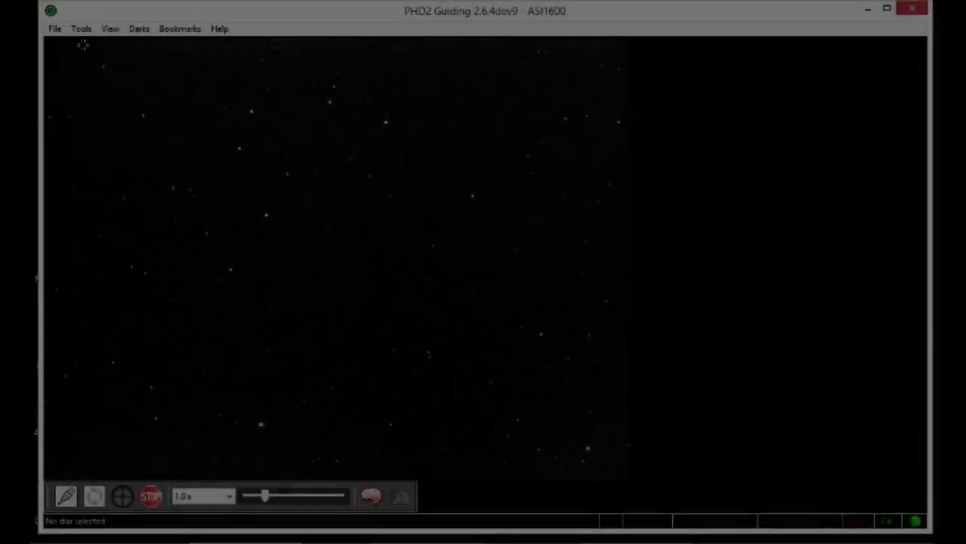
# Launch Static Polar Align, showing South hemisphere with reference star F: BQ Oct
pyautogui.click(81, 29)
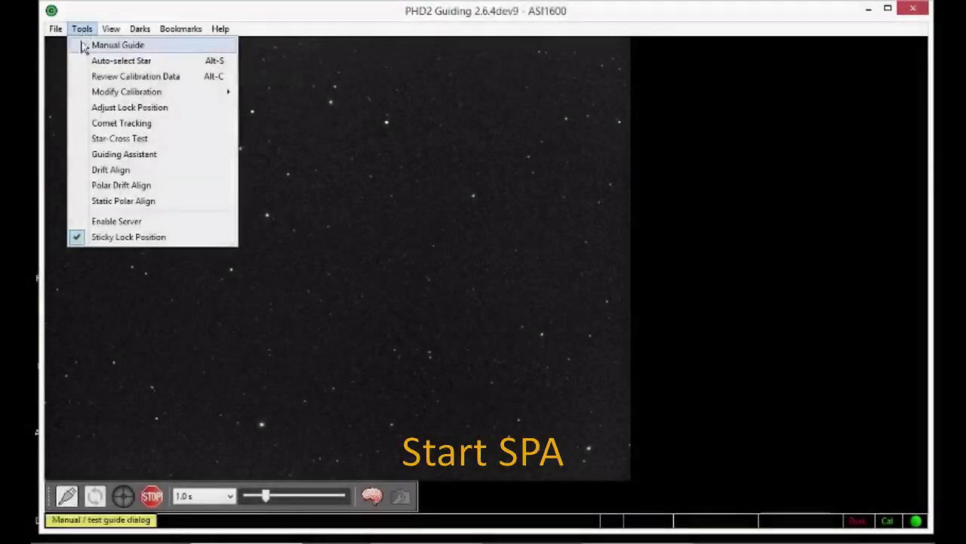
pyautogui.click(99, 201)
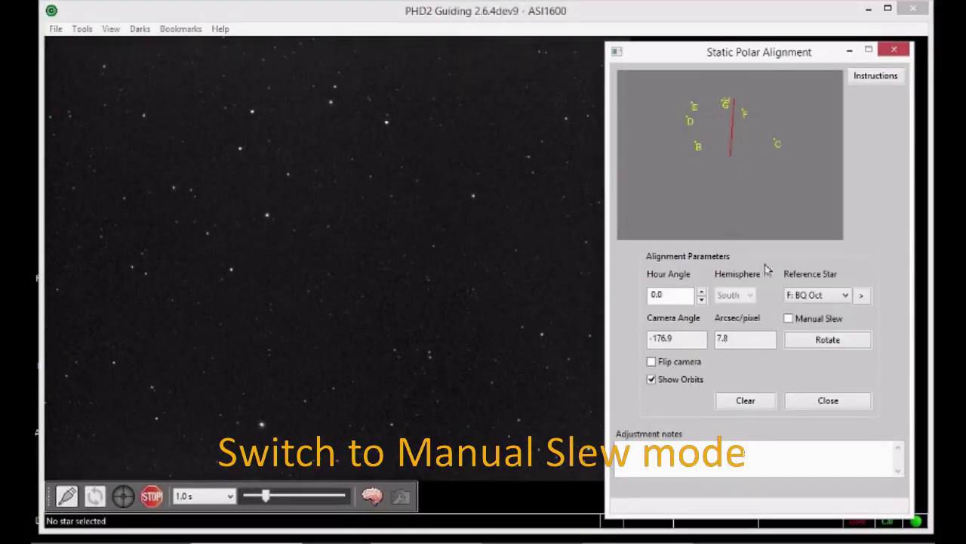
# Use manual slew mode, select a star left of centre, and record the first position at 442, 354
pyautogui.click(788, 320)
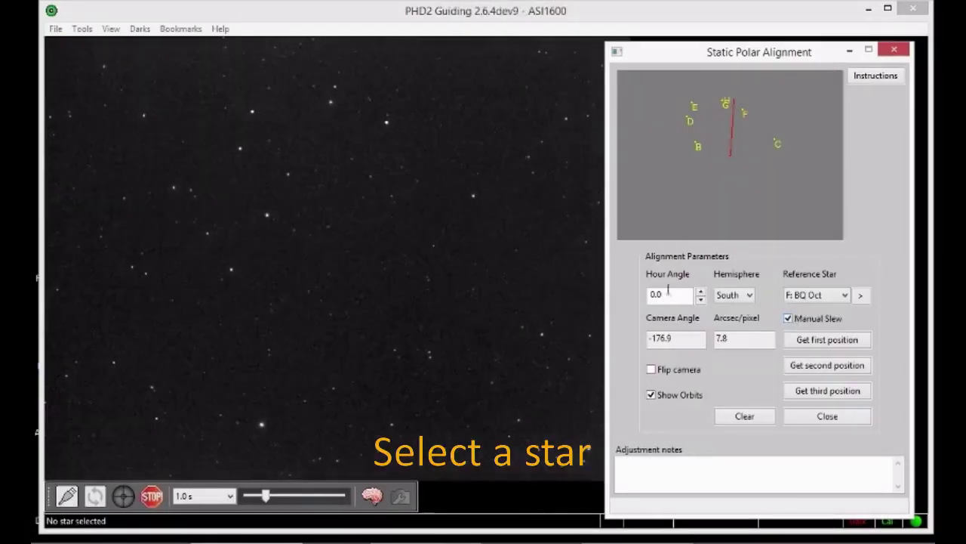
pyautogui.click(269, 216)
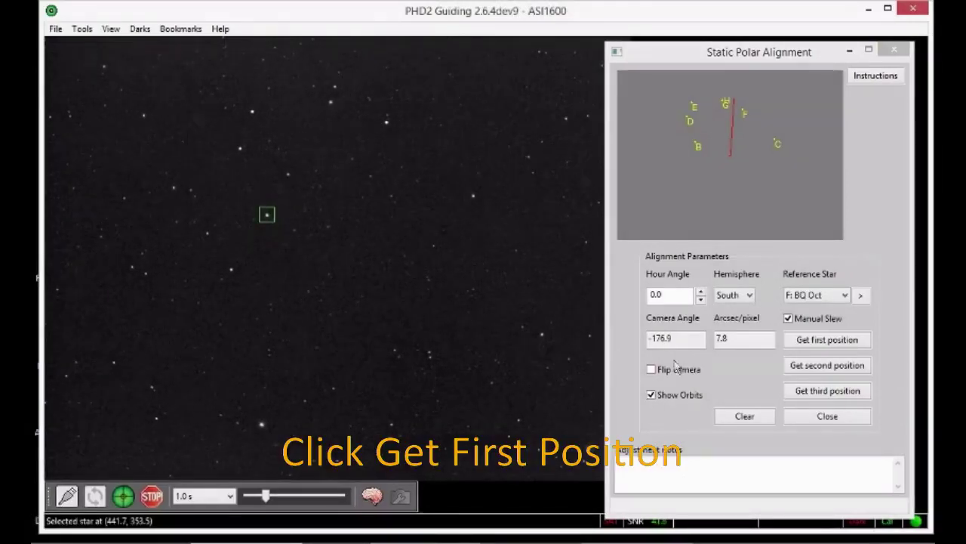
pyautogui.click(815, 340)
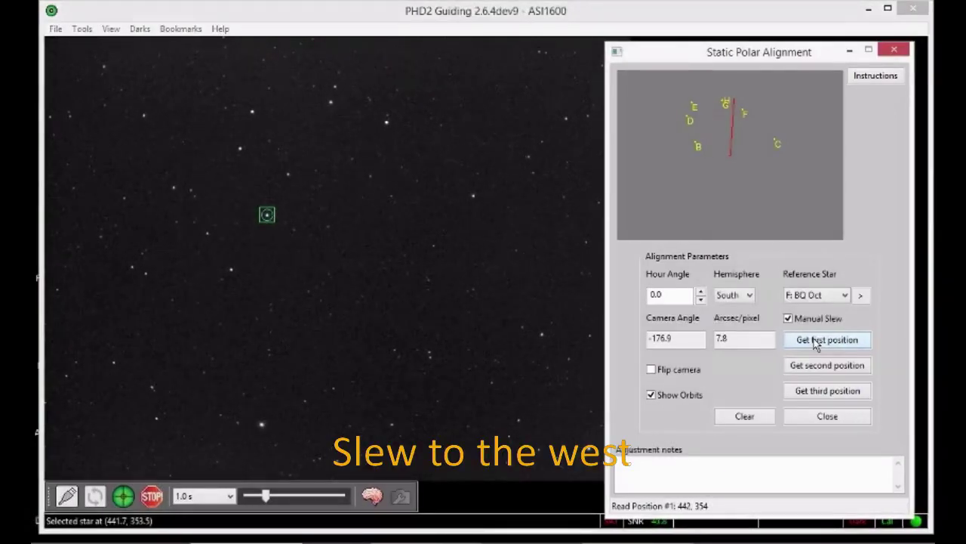
pyautogui.click(445, 534)
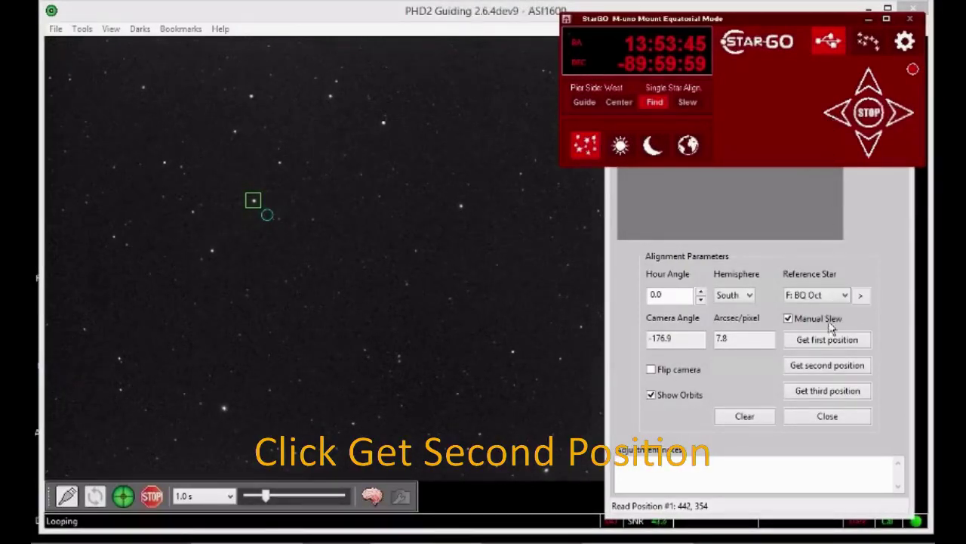
# Record the second and third positions with a west slew between, giving error Alt 41.2, Az 11.3, Tot 42.7 arcmin
pyautogui.click(831, 366)
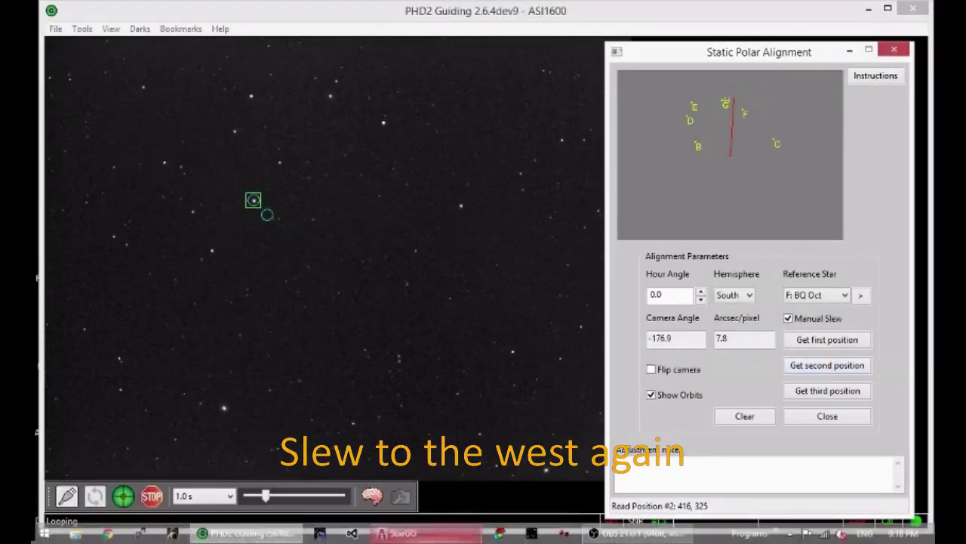
pyautogui.click(410, 539)
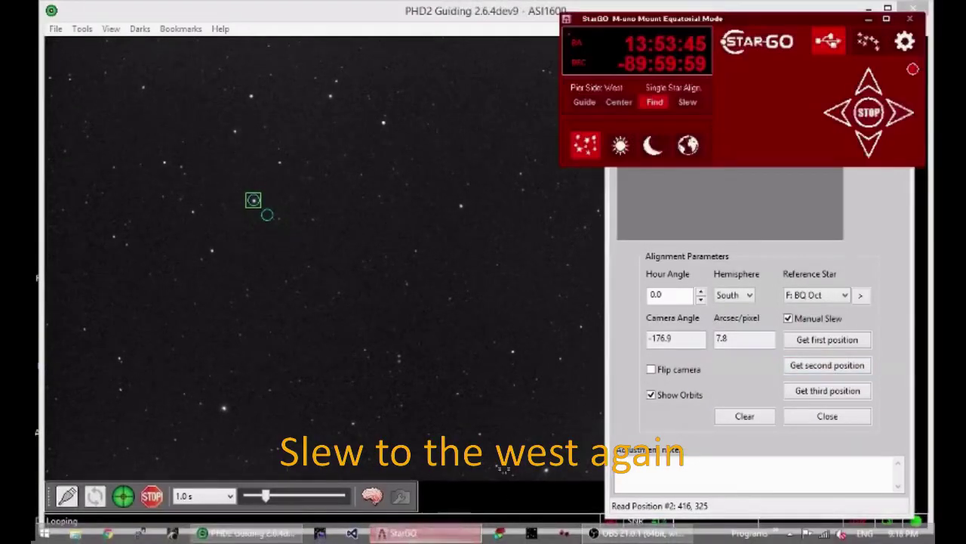
pyautogui.click(841, 114)
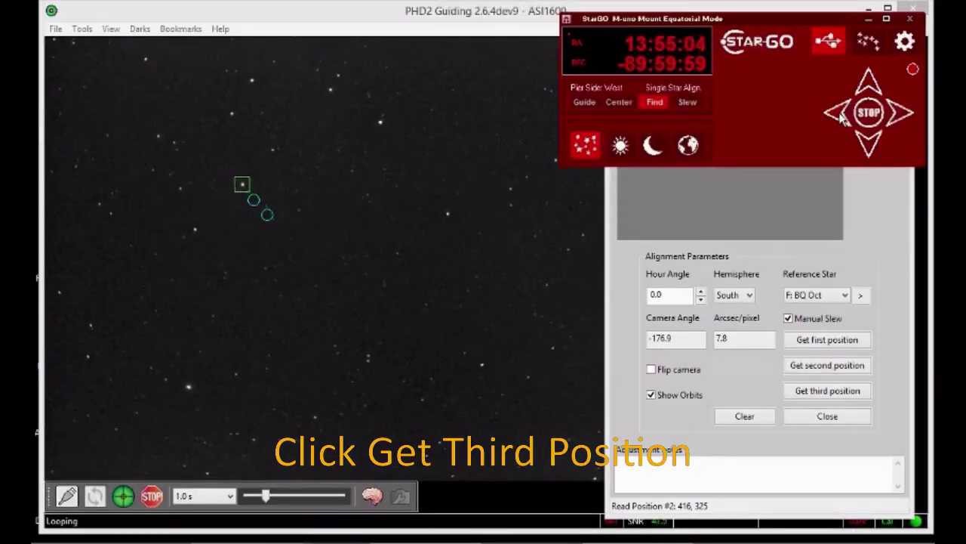
pyautogui.click(823, 395)
pyautogui.click(824, 396)
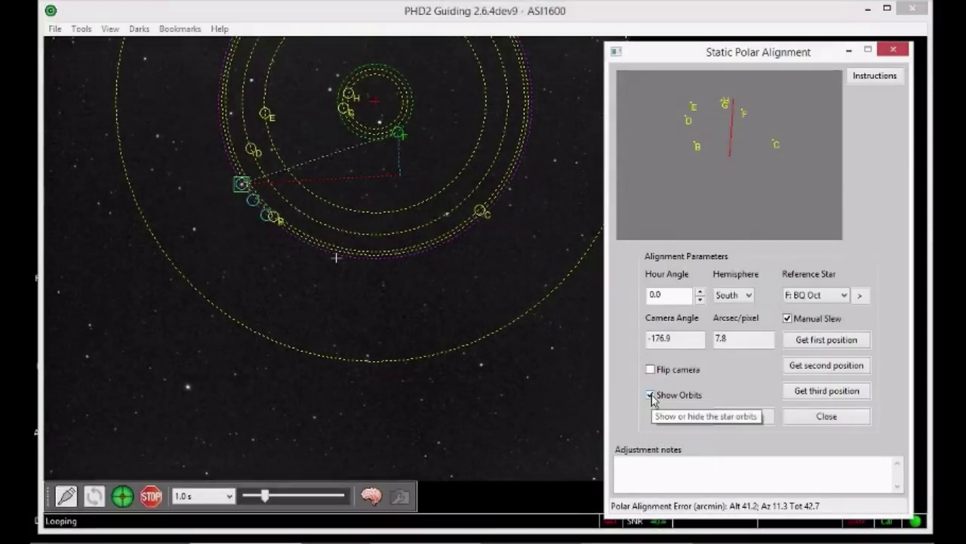
# Hide the star orbit circles and overlay the red bullseye on the star image
pyautogui.click(651, 395)
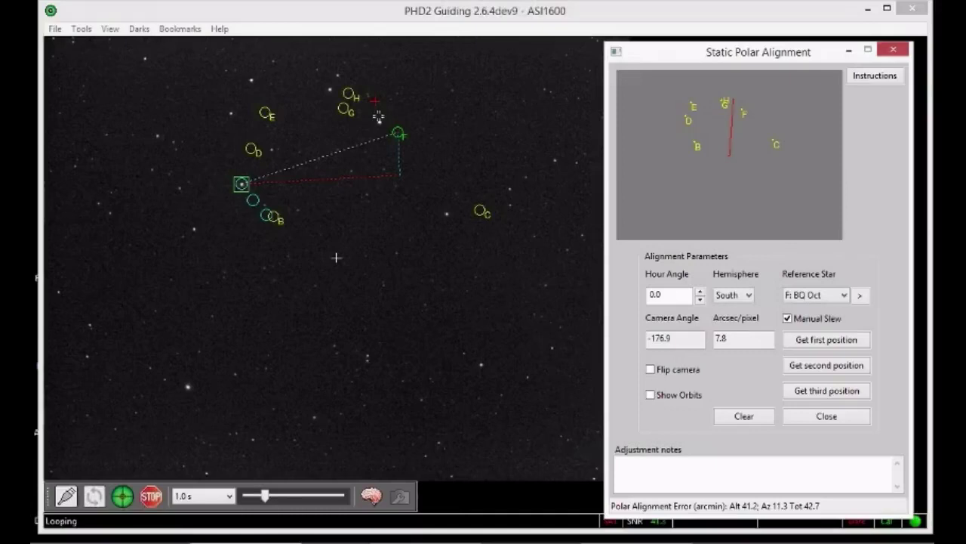
pyautogui.click(110, 28)
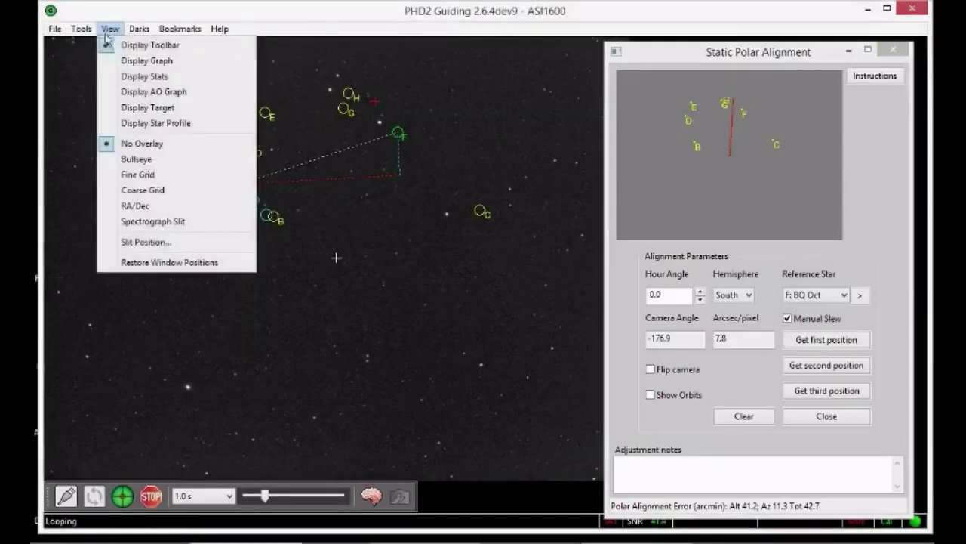
pyautogui.click(118, 158)
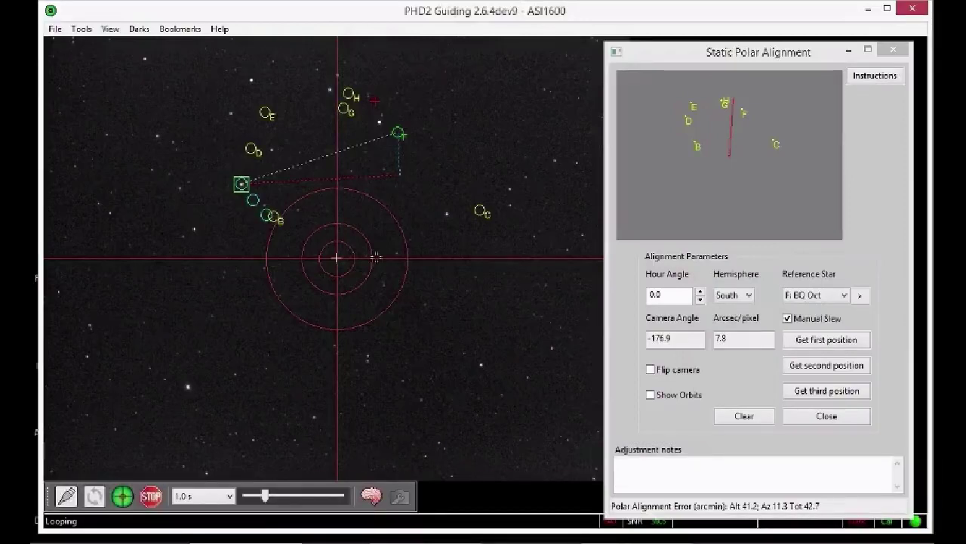
pyautogui.moveTo(474, 535)
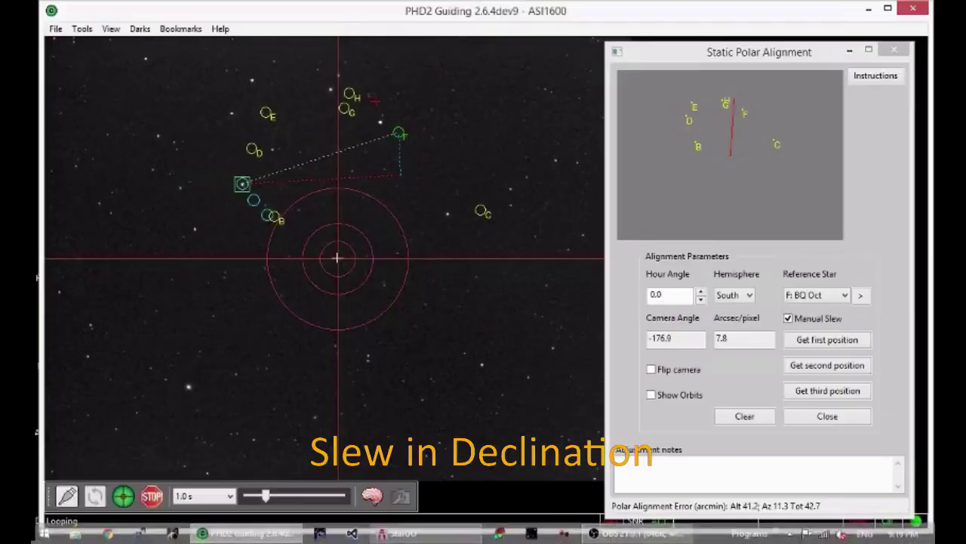
# Slew the mount north in declination to Dec −89:22:23 and set the slew rate to Center
pyautogui.click(447, 536)
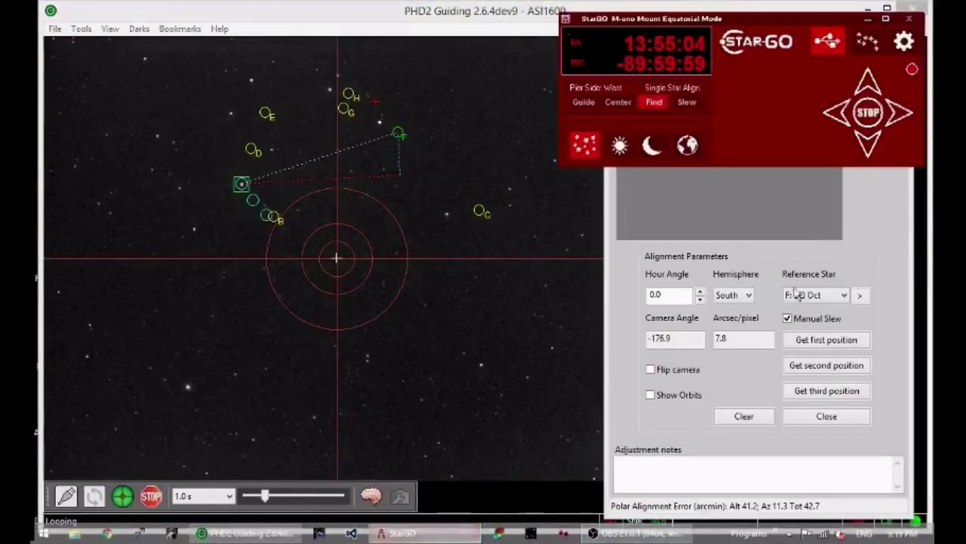
pyautogui.click(869, 83)
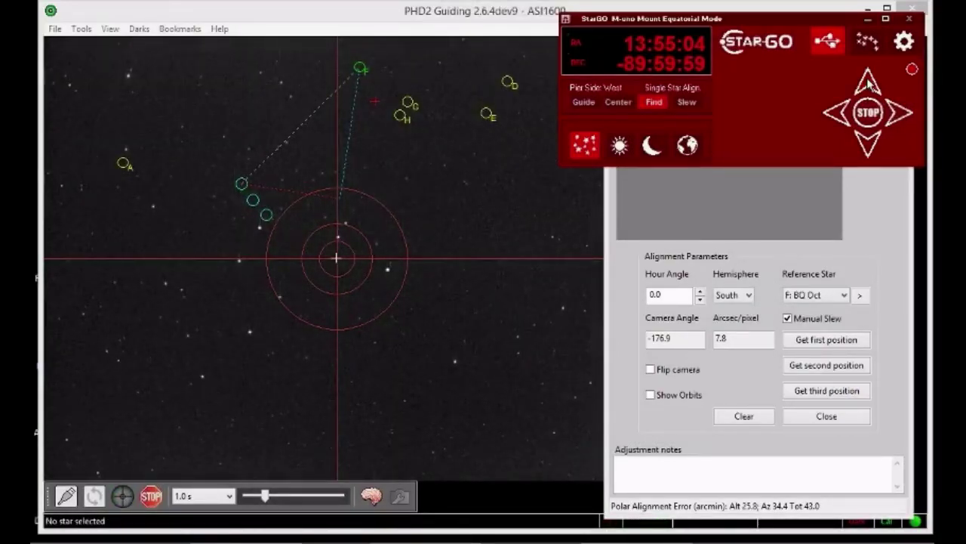
pyautogui.click(619, 102)
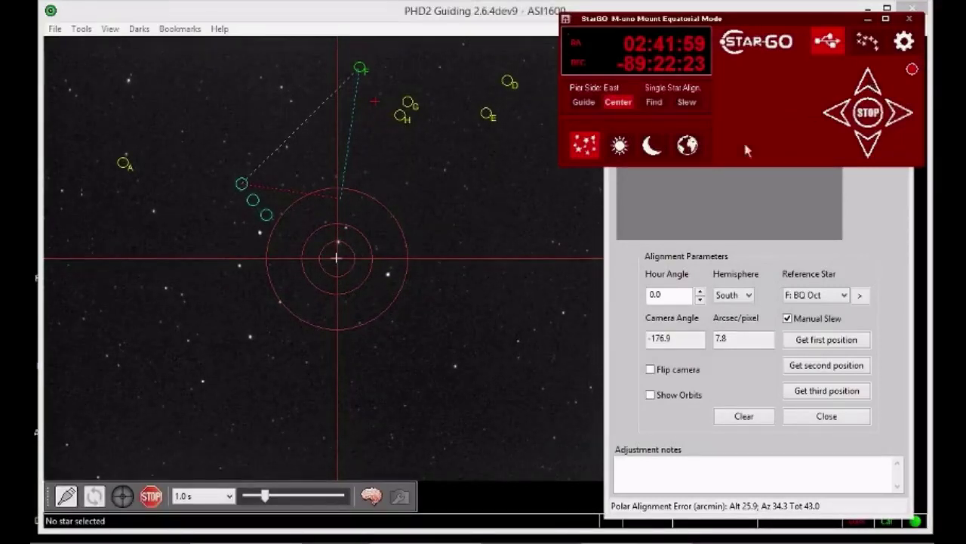
# Clear the markers and remeasure three positions, yielding error Alt 27.4, Az 34.4, Tot 44.0 arcmin
pyautogui.click(745, 416)
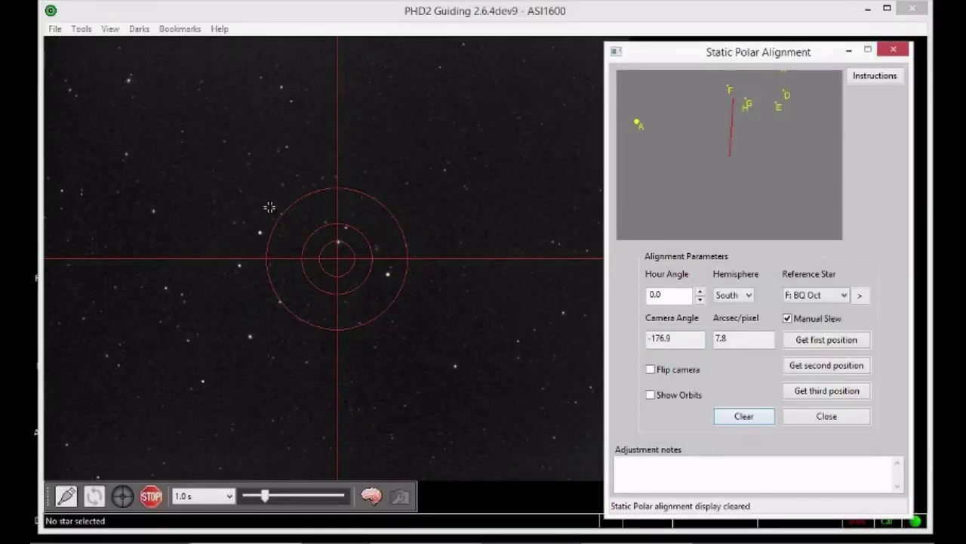
pyautogui.click(250, 336)
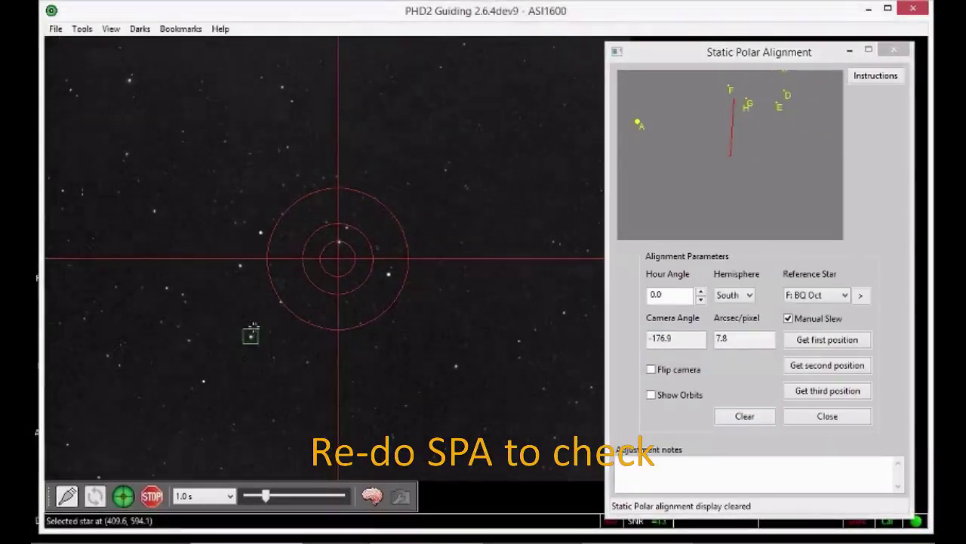
pyautogui.click(826, 345)
pyautogui.click(837, 113)
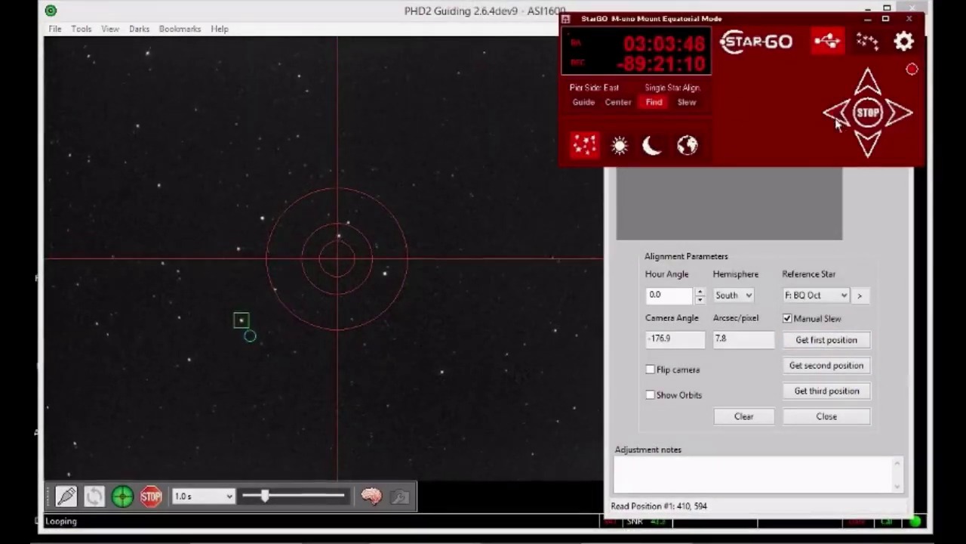
pyautogui.click(839, 113)
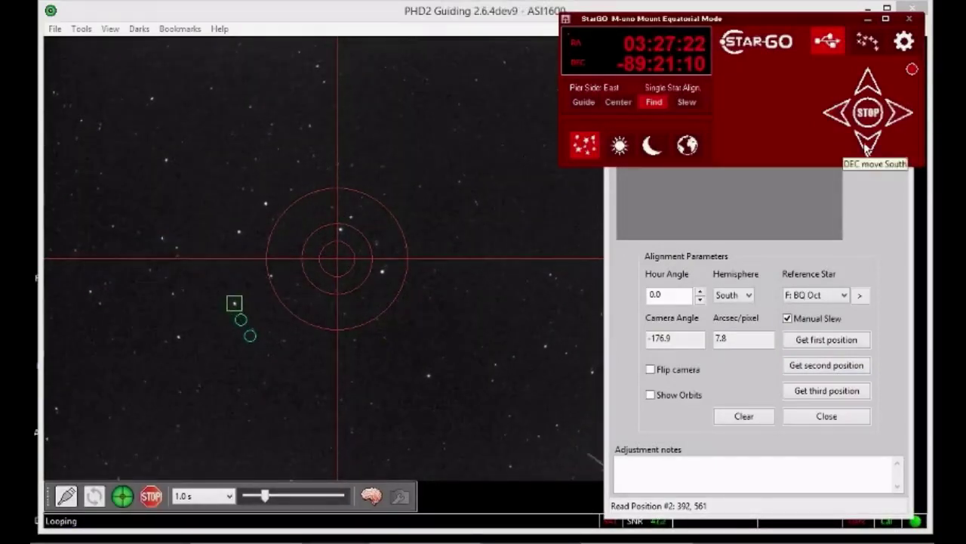
pyautogui.click(833, 392)
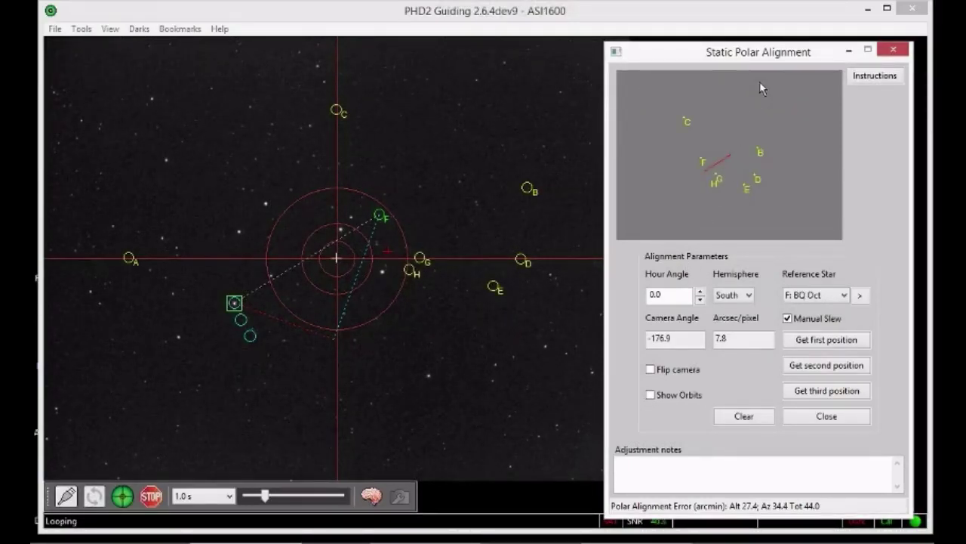
# Remove the alignment markers and error lines, keeping only the bullseye overlay
pyautogui.click(733, 416)
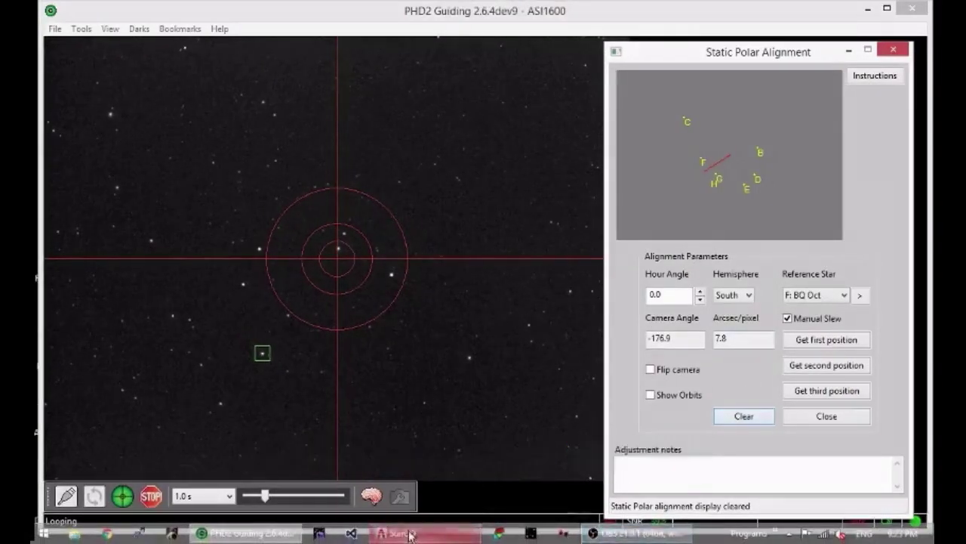
# Bring StarGO forward and show its ALIGN settings with the parking and home position options
pyautogui.click(402, 533)
pyautogui.click(903, 42)
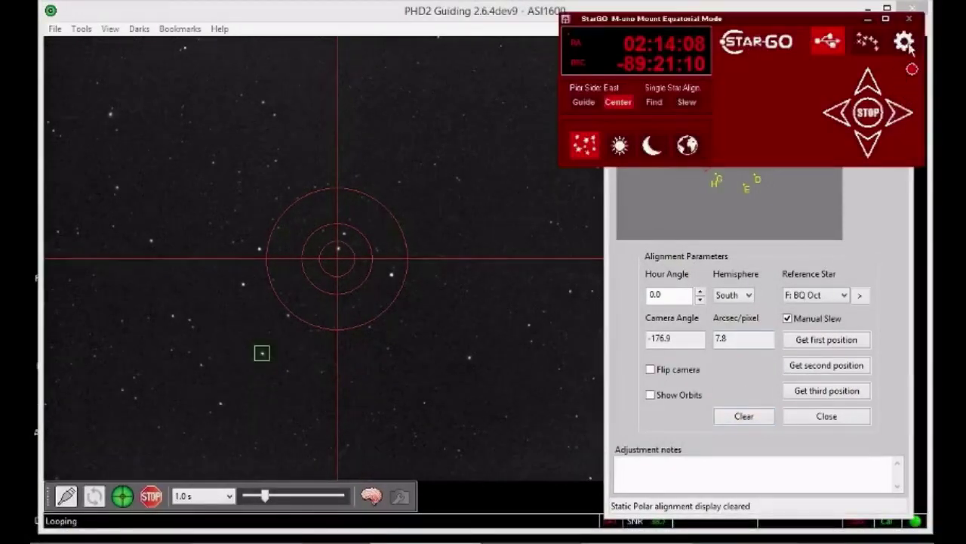
pyautogui.click(775, 194)
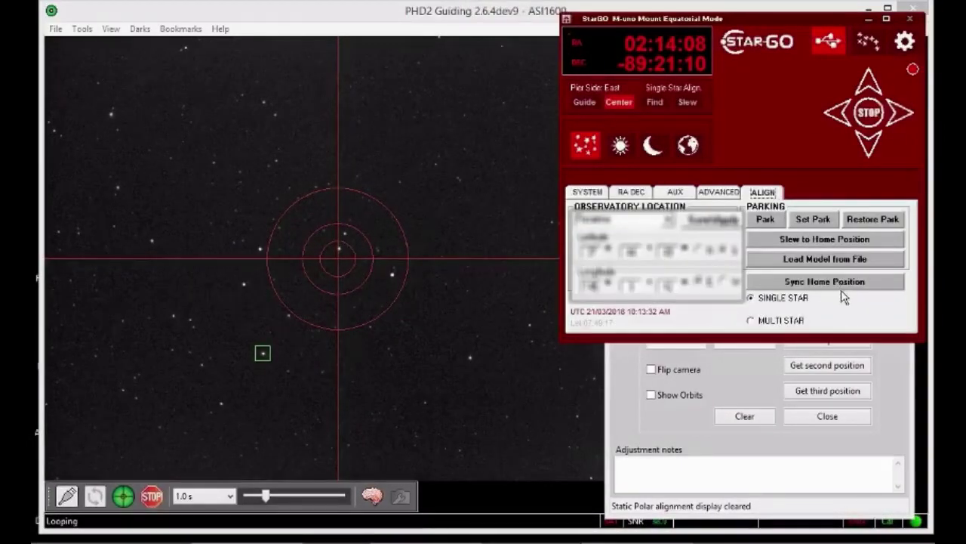